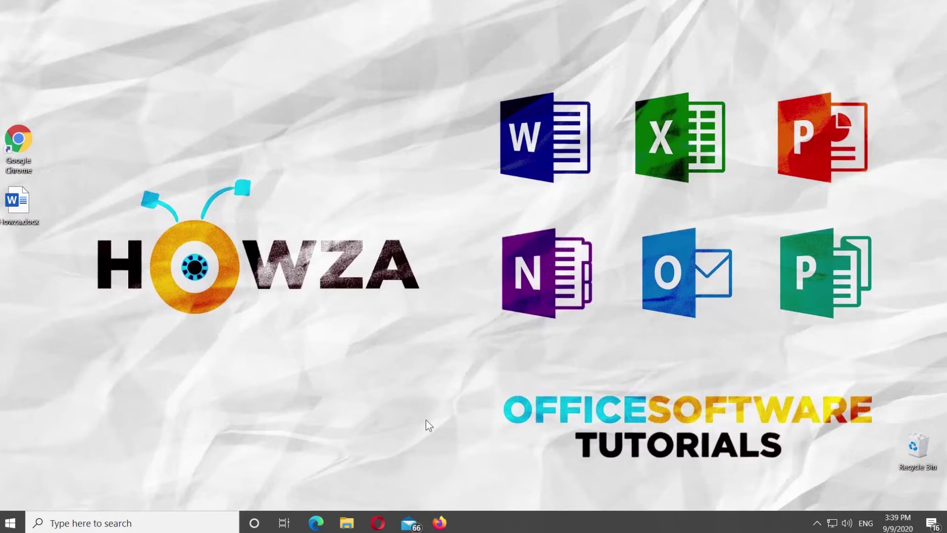
Step: Open Howza.docx from the desktop in Word and bring up the Insert commands
double_click(21, 201)
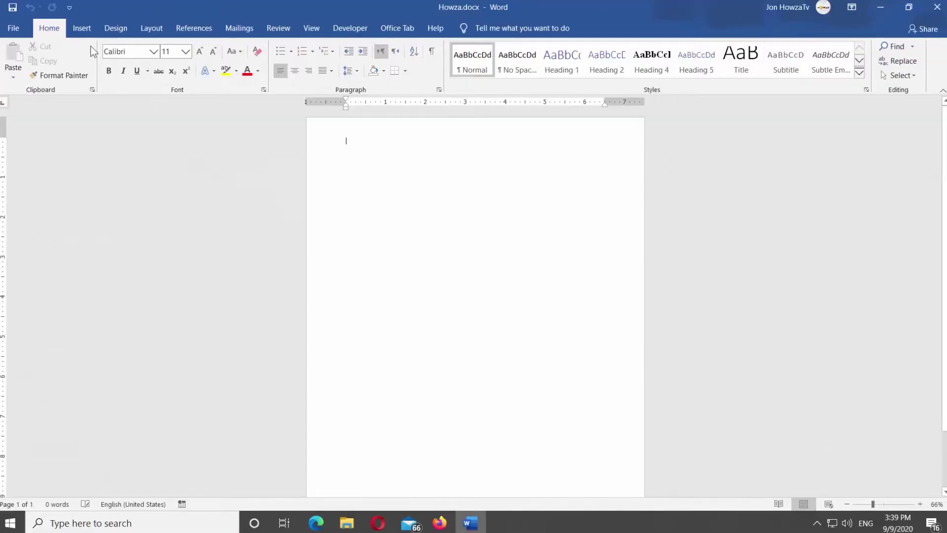
click(83, 28)
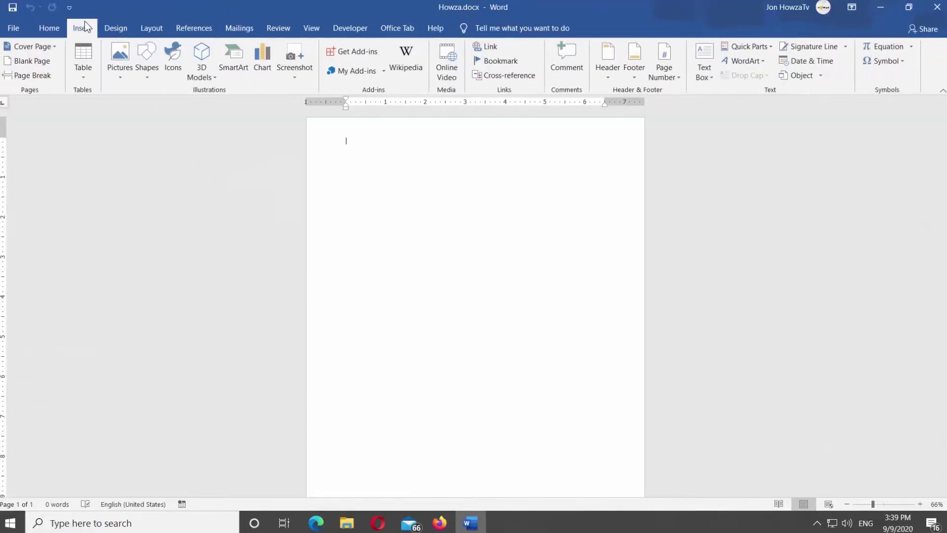
Step: Draw a large circle with the Oval shape near the top-left of the Howza page
click(147, 68)
click(189, 104)
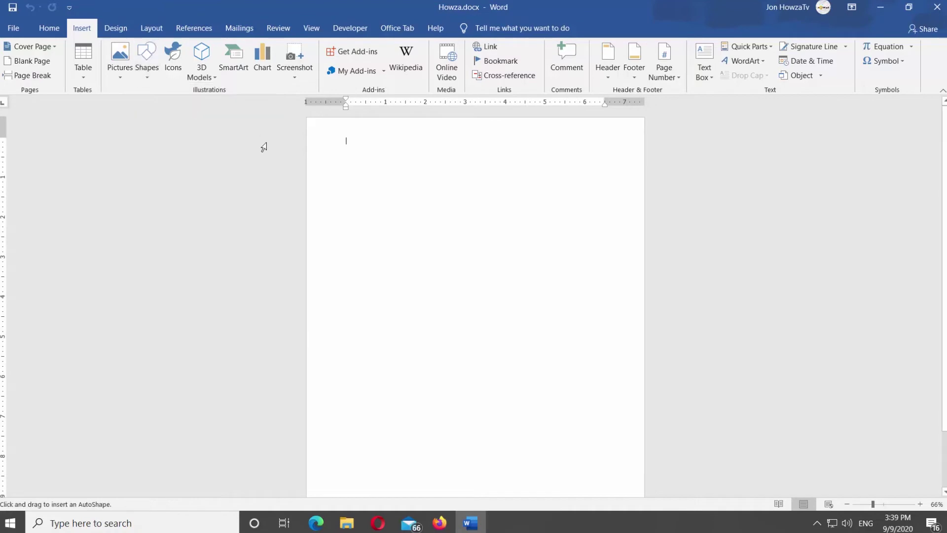
drag(347, 151, 485, 288)
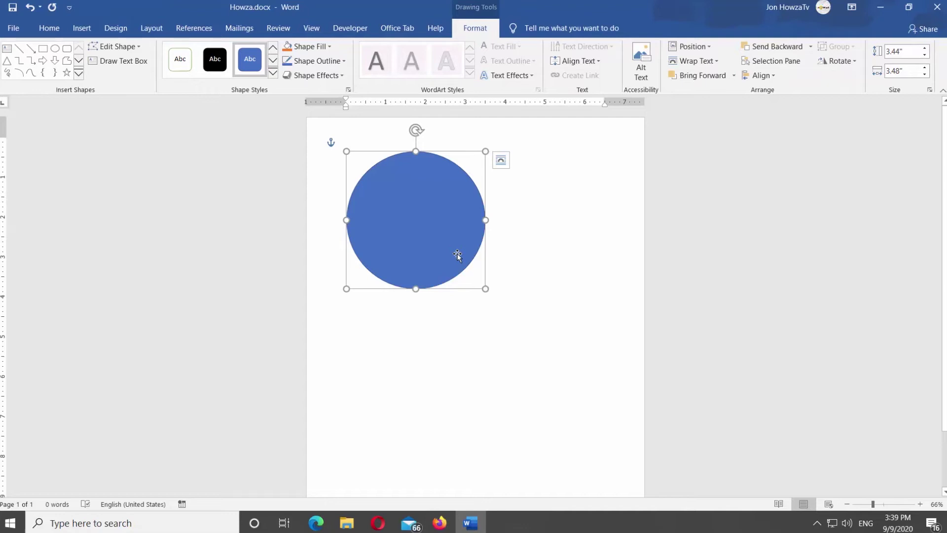
Step: Give the circle No Fill and a heavier outline weight
click(328, 46)
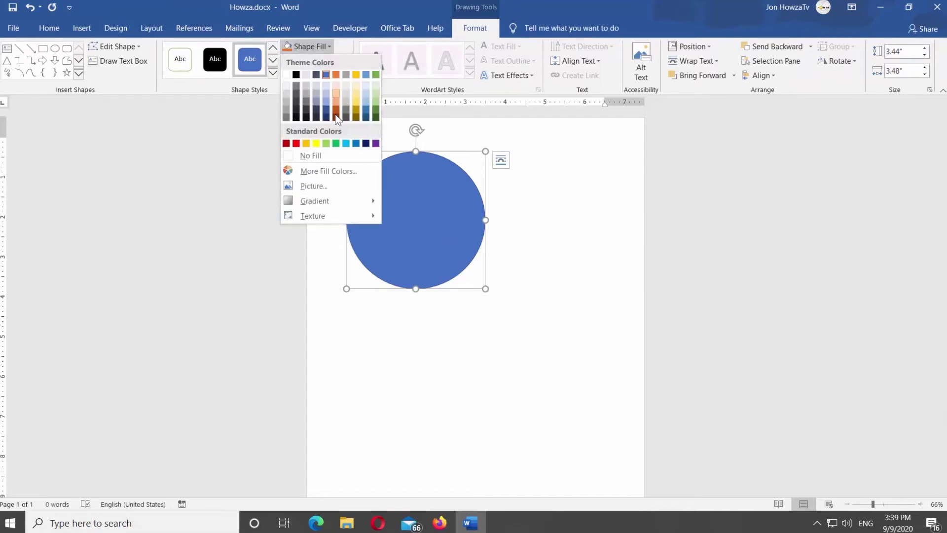
click(330, 157)
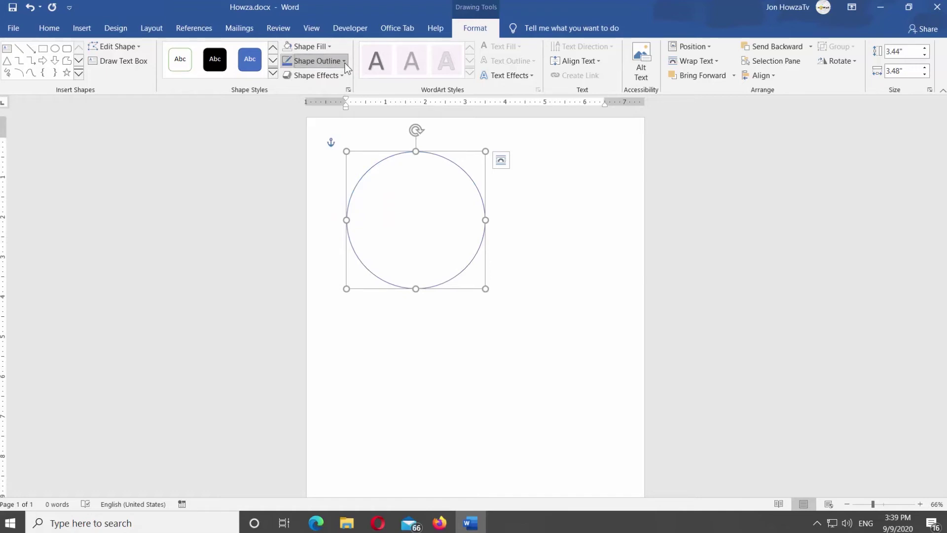
click(346, 62)
mouse_move(312, 200)
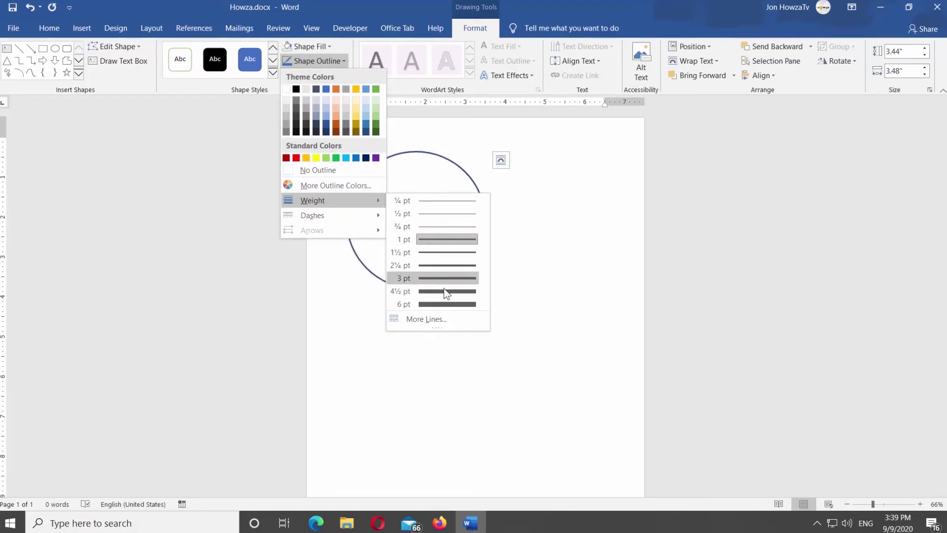
click(443, 278)
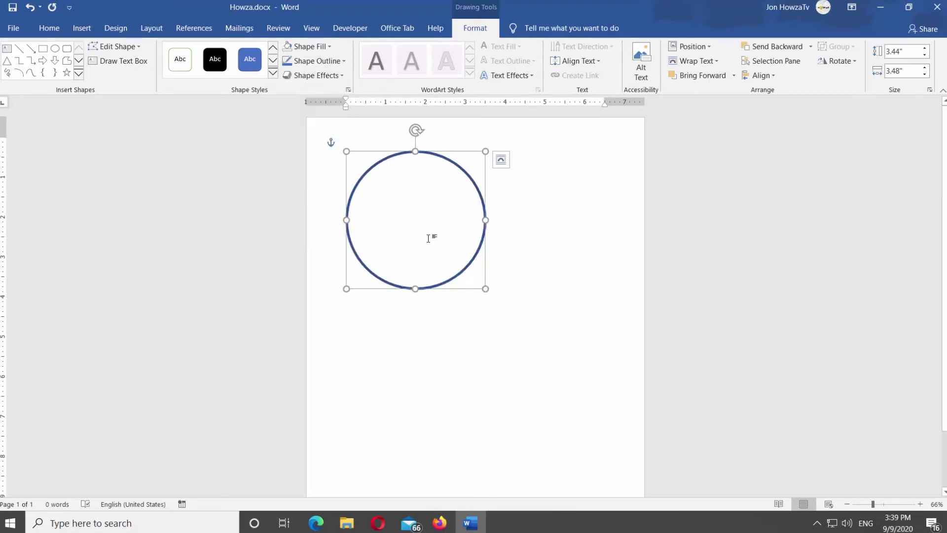
Step: Add three smaller circle copies: right of, below, and between the top circles
key(ctrl+c)
key(ctrl+v)
drag(433, 165, 562, 193)
mouse_move(476, 176)
mouse_down()
mouse_move(521, 227)
mouse_move(507, 210)
mouse_move(546, 169)
mouse_up()
key(ctrl+c)
key(ctrl+v)
drag(516, 226, 348, 368)
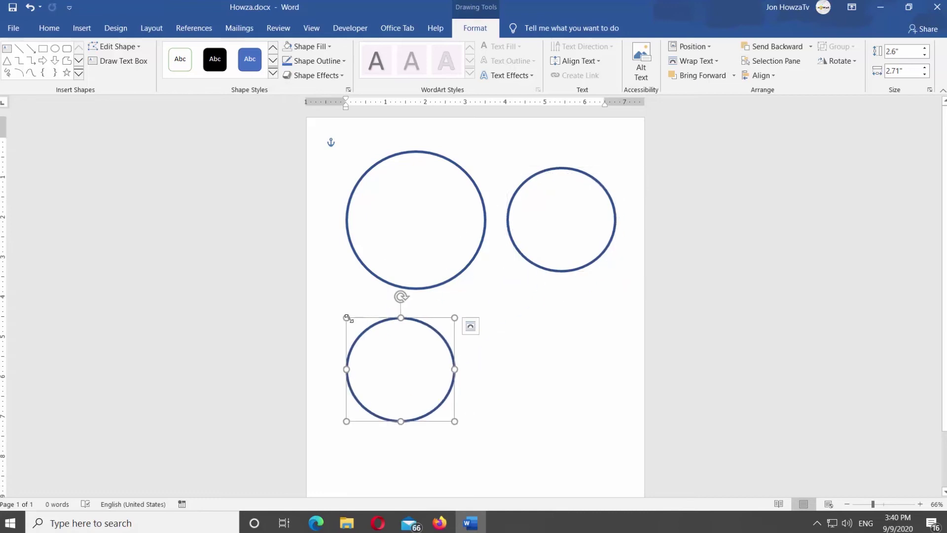
drag(347, 316, 371, 341)
key(ctrl+c)
key(ctrl+v)
mouse_move(421, 372)
mouse_down()
mouse_move(503, 330)
mouse_move(490, 318)
mouse_up()
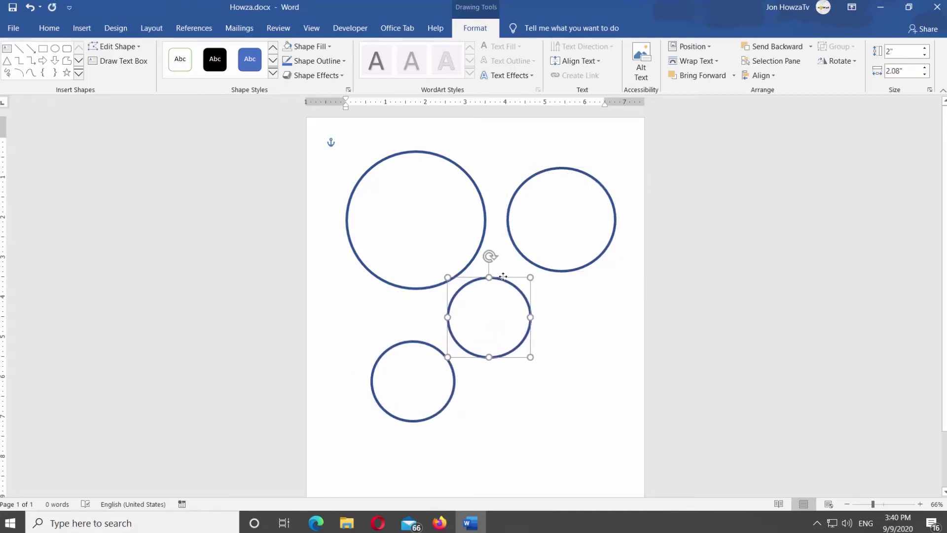
drag(456, 277, 472, 292)
Step: Add two more, smaller circles at the lower right and page bottom, then deselect
key(ctrl+c)
key(ctrl+v)
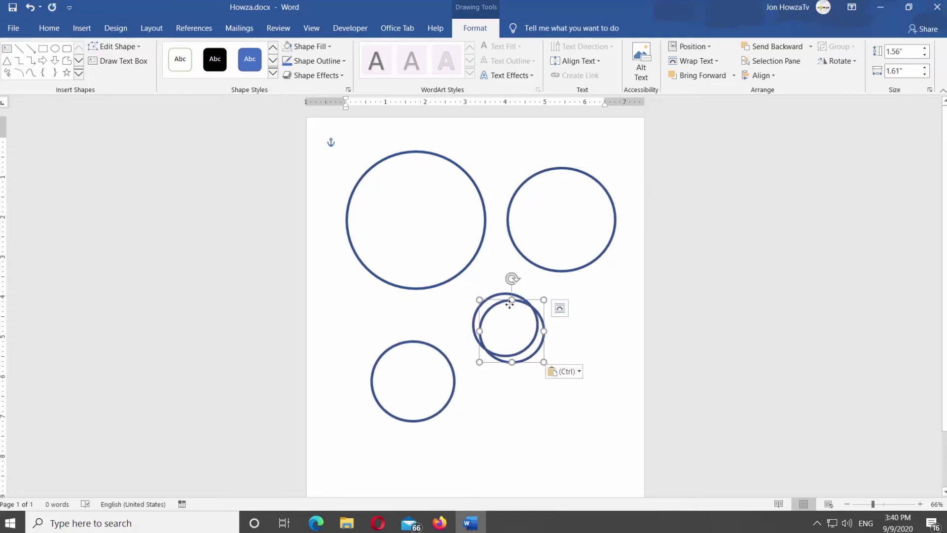
drag(512, 330, 580, 360)
mouse_move(552, 330)
mouse_down()
mouse_move(567, 346)
mouse_move(513, 423)
mouse_up()
key(ctrl+c)
key(ctrl+v)
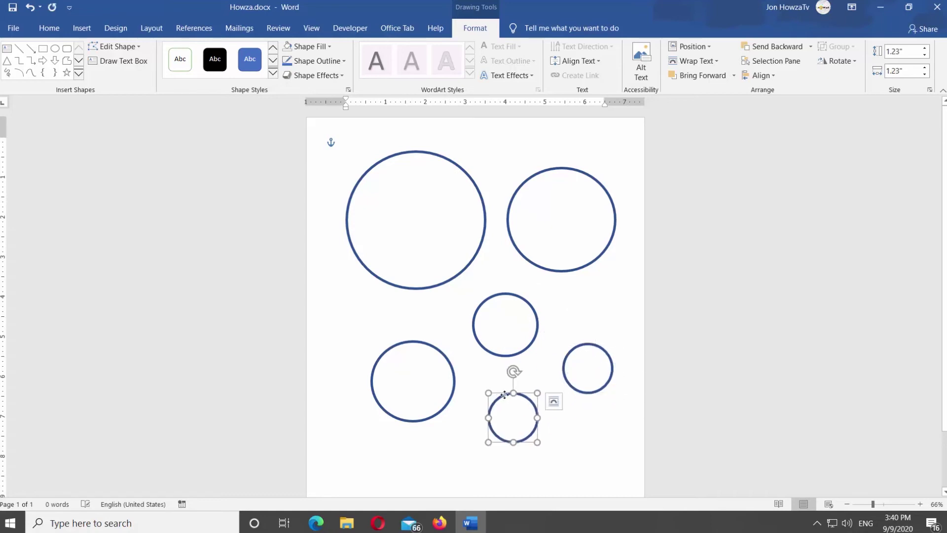
drag(490, 391, 501, 402)
click(551, 411)
Step: Shift-select all six circles and show the Shape Format commands
click(442, 286)
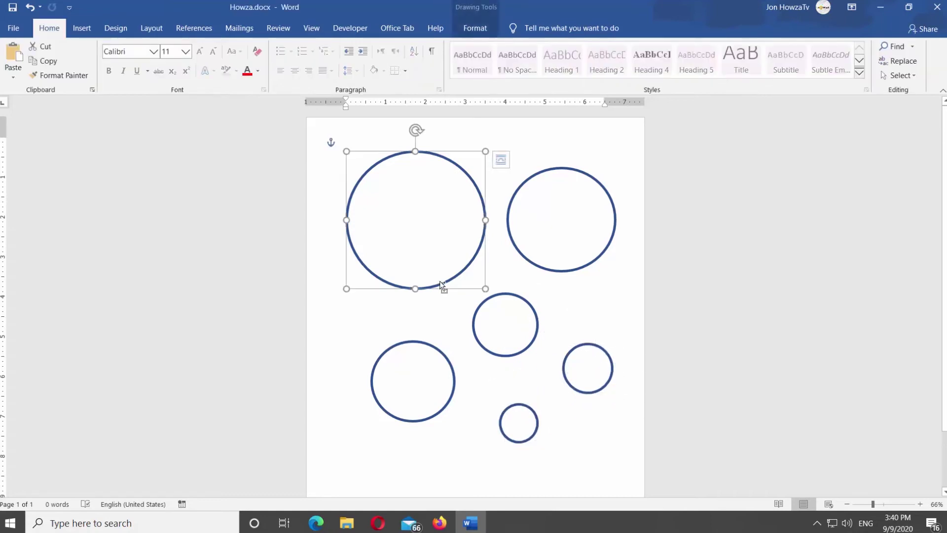
shift+click(559, 272)
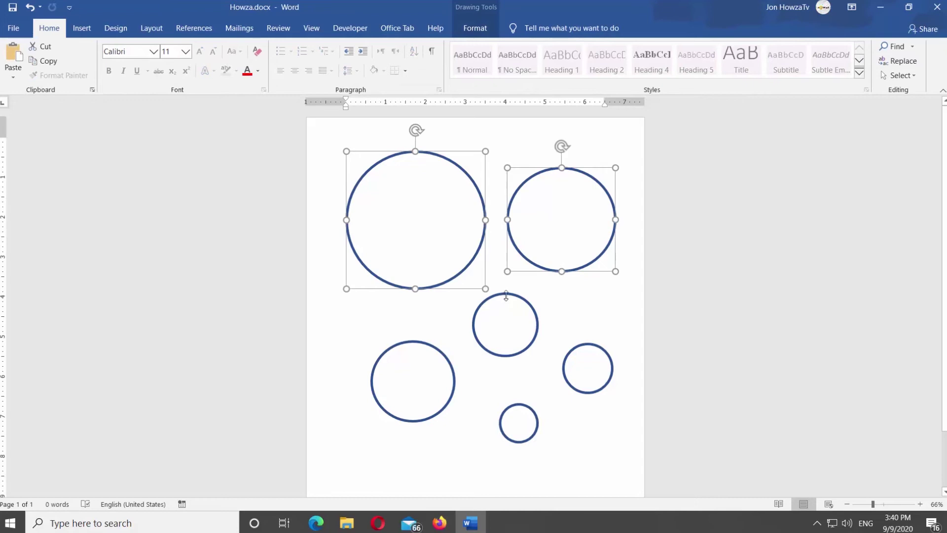
shift+click(505, 294)
shift+click(583, 390)
shift+click(453, 403)
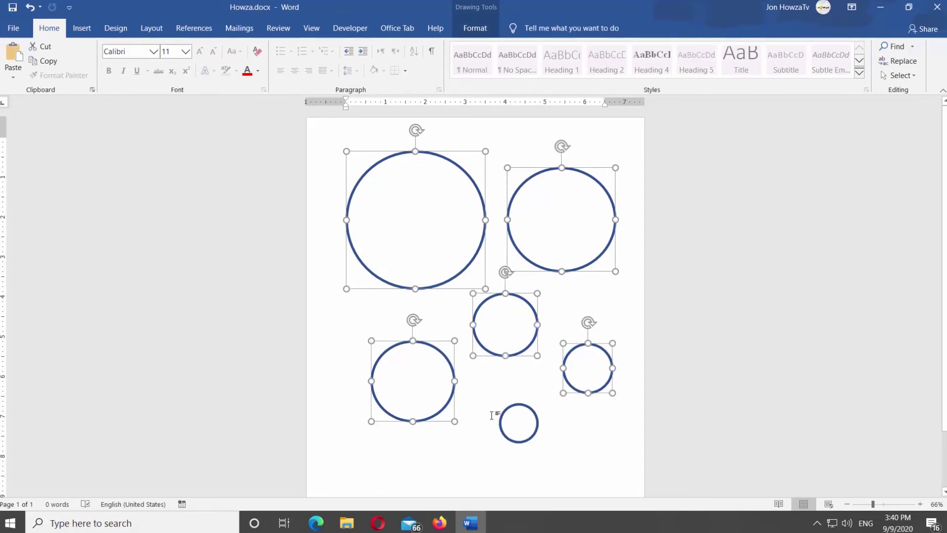
shift+click(519, 442)
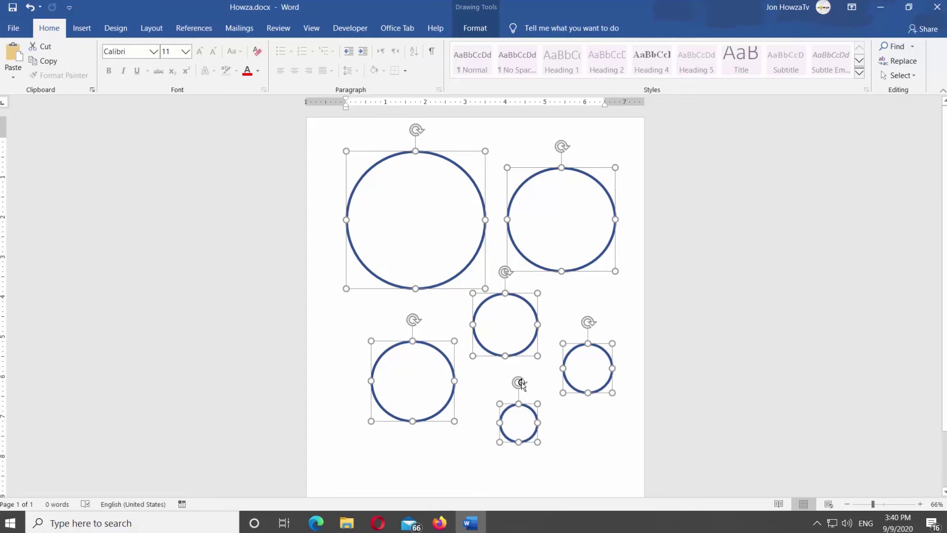
click(471, 30)
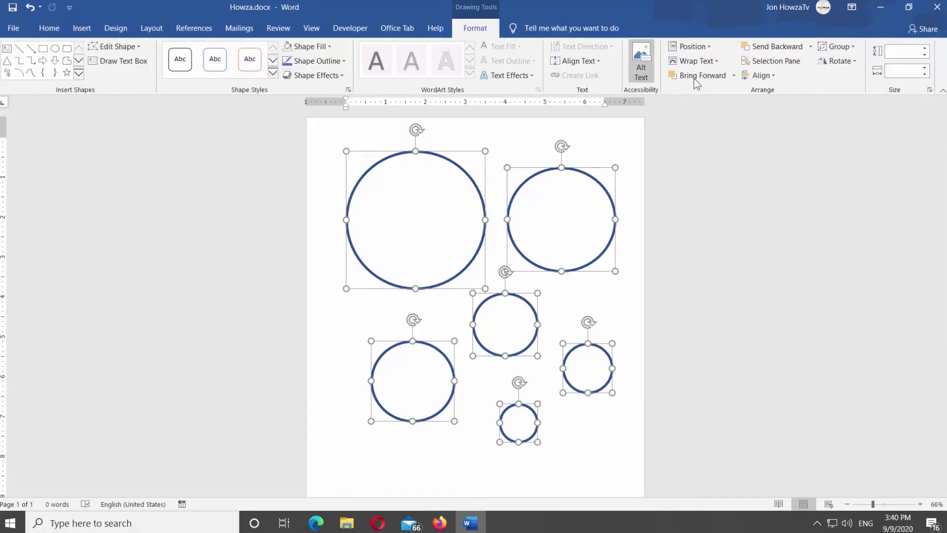
Step: Apply Align Center, Align Middle, then Align Bottom to the six selected circles
click(768, 77)
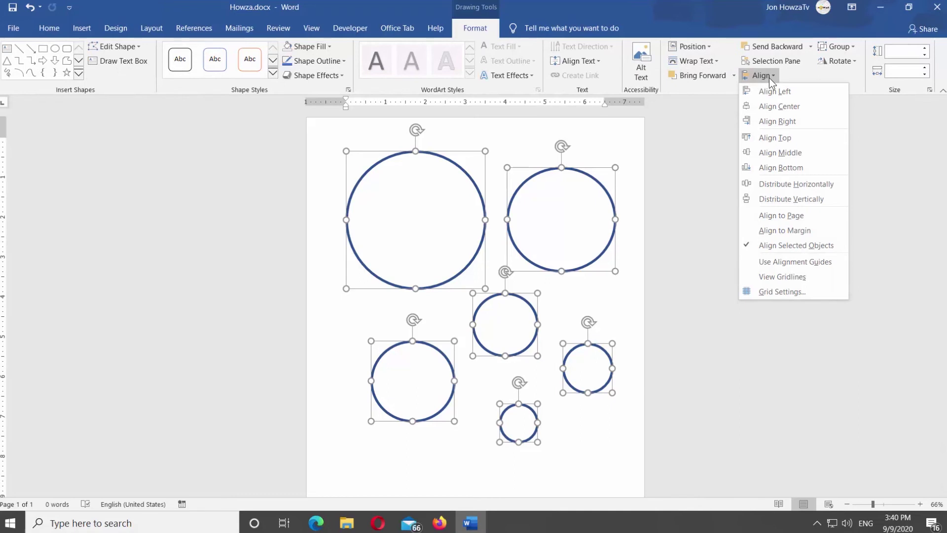
click(773, 107)
click(768, 152)
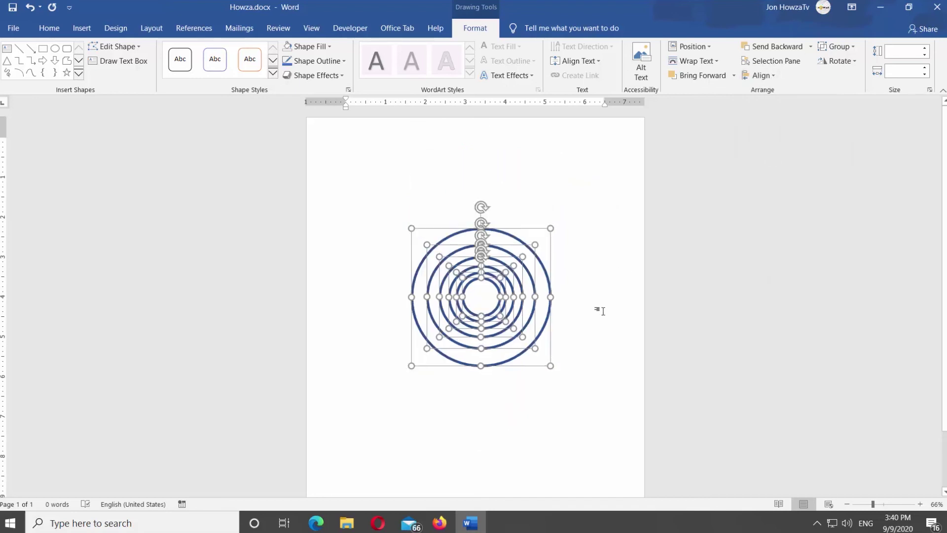
click(770, 78)
click(782, 167)
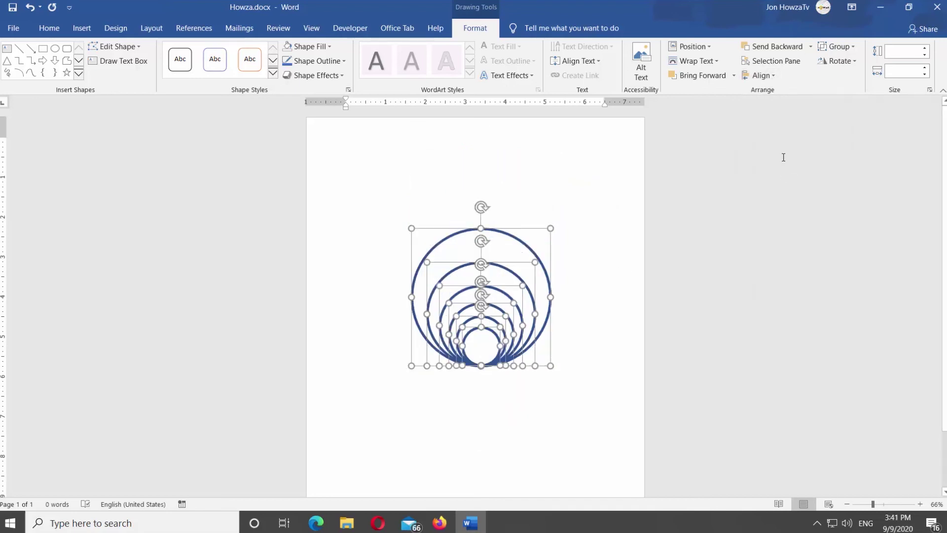
Step: Close the Align menu without changes and deselect the circles to view the stack
click(767, 76)
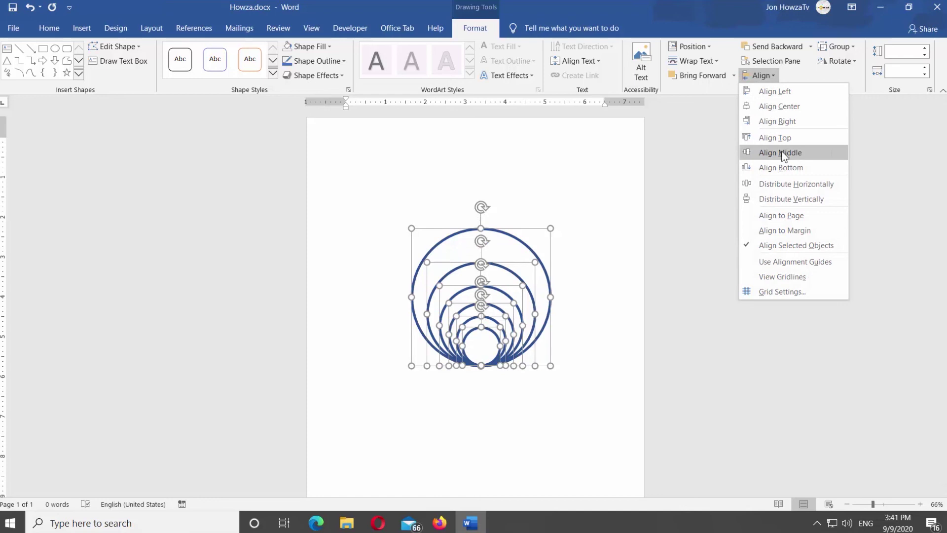
click(776, 110)
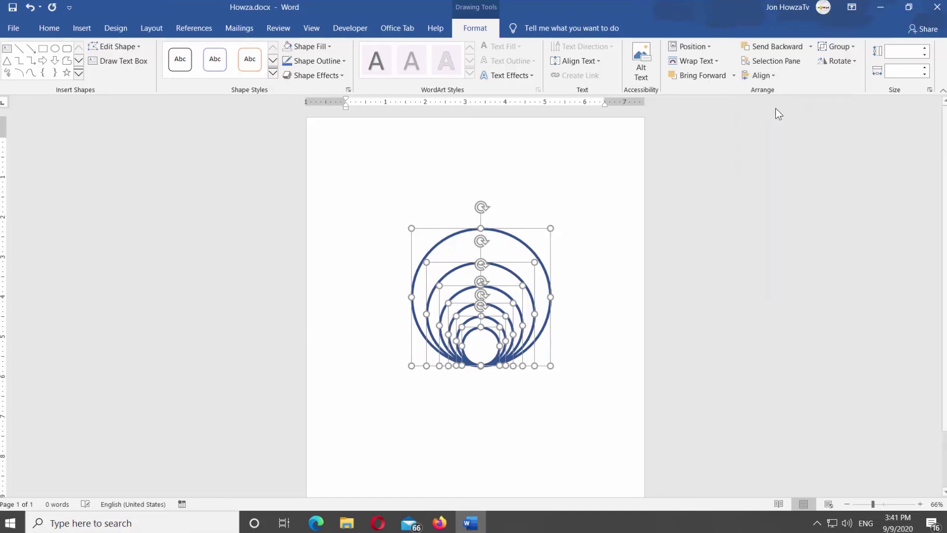
click(598, 276)
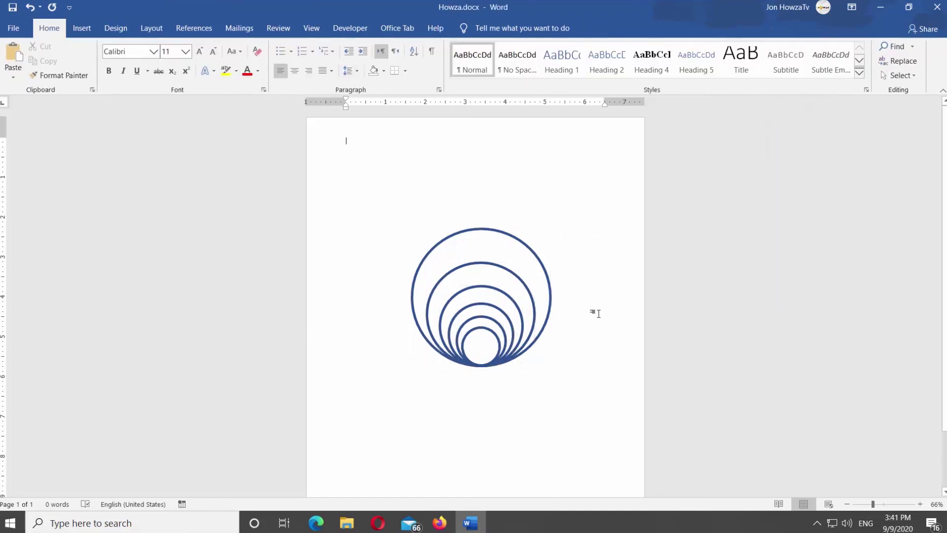